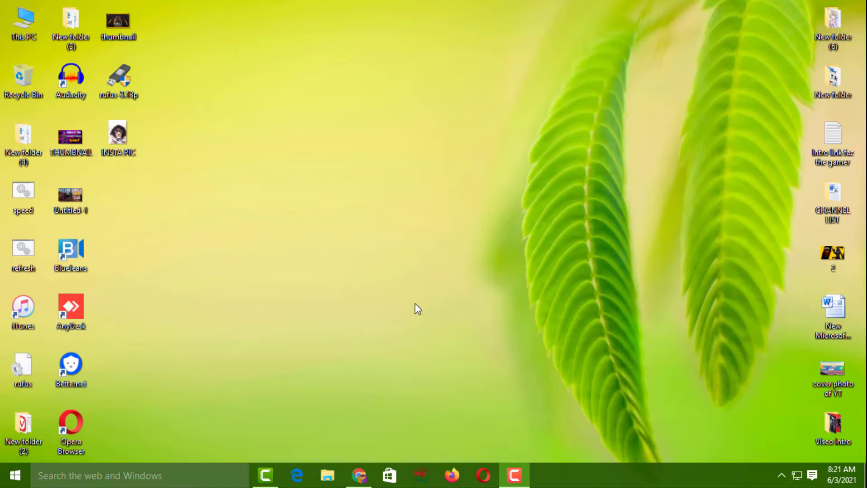
- Bring up Chrome from the taskbar, showing the signed-in Facebook home feed
{"action": "left_click", "coordinate": [360, 474]}
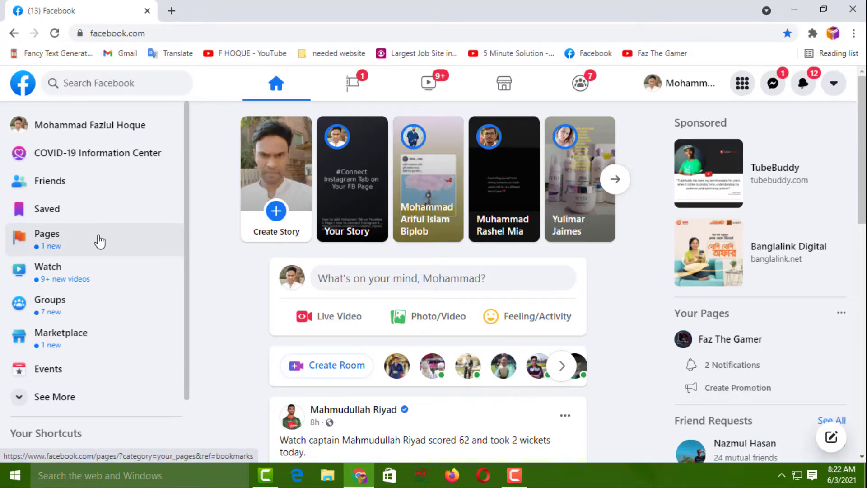
- Open the F HOQUE page from the sidebar and scroll to its intro showing the Twitter and YouTube links
{"action": "scroll", "coordinate": [111, 316], "scroll_direction": "down", "scroll_amount": 2}
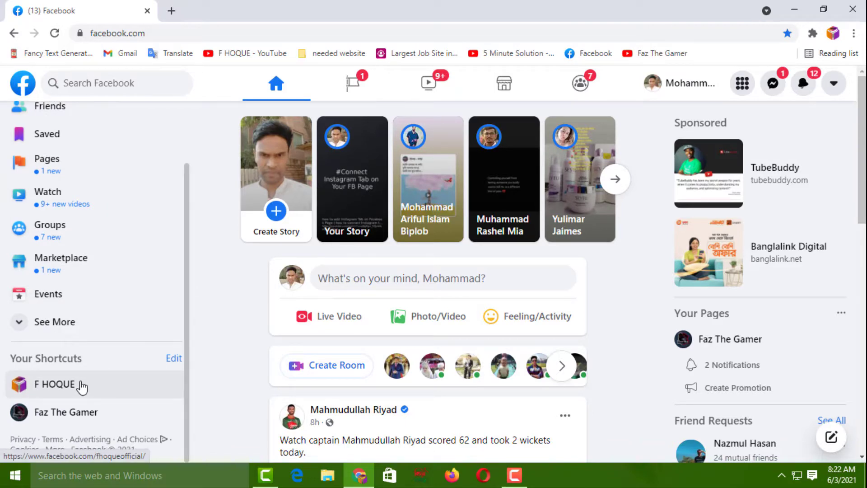
{"action": "left_click", "coordinate": [82, 388]}
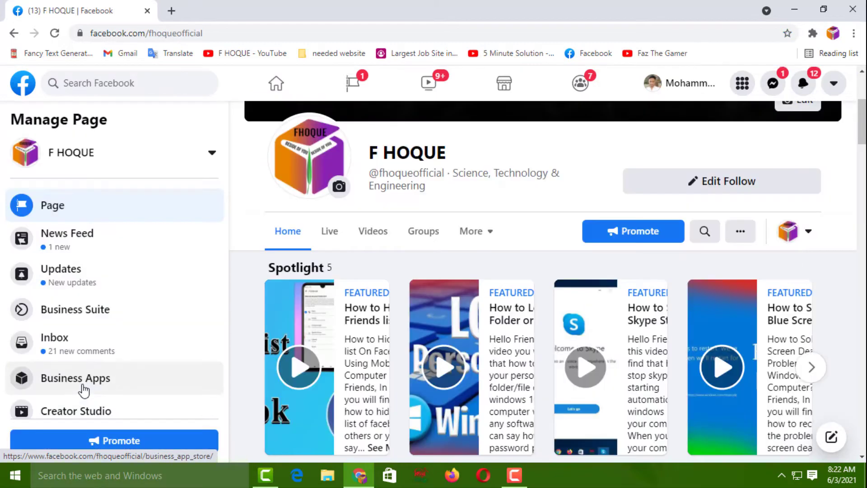
{"action": "left_click_drag", "start_coordinate": [863, 136], "coordinate": [845, 316]}
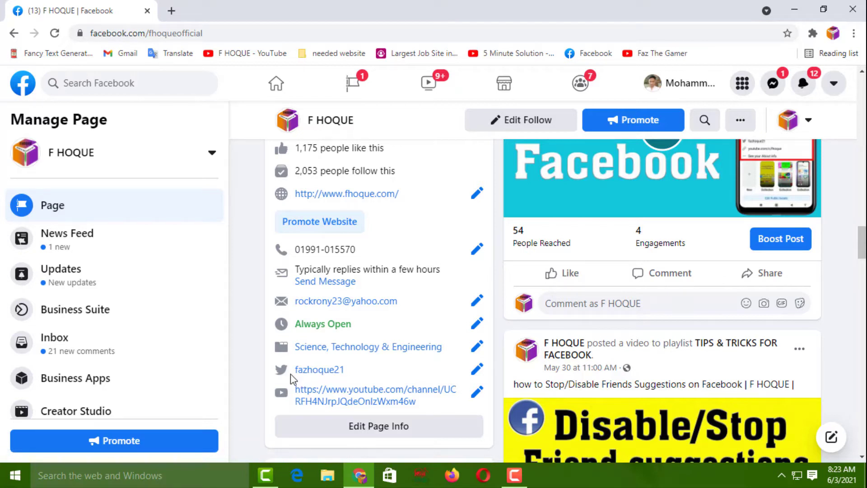
{"action": "scroll", "coordinate": [164, 336], "scroll_direction": "down", "scroll_amount": 5}
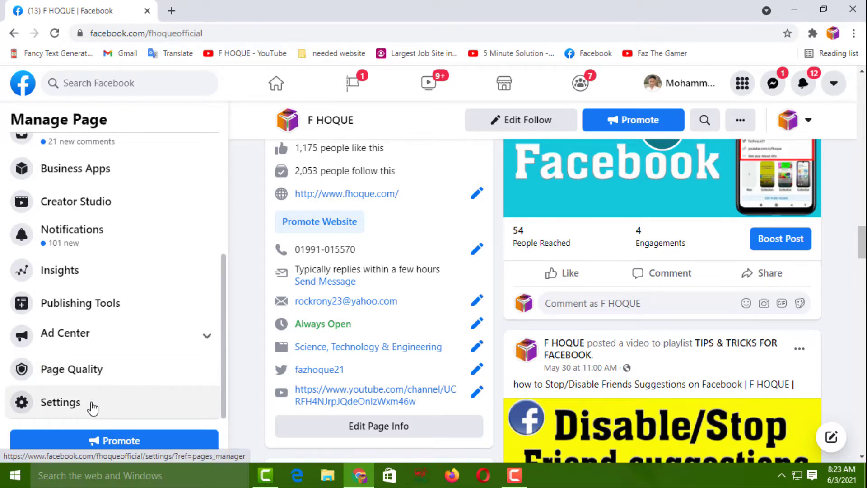
{"action": "left_click", "coordinate": [93, 408]}
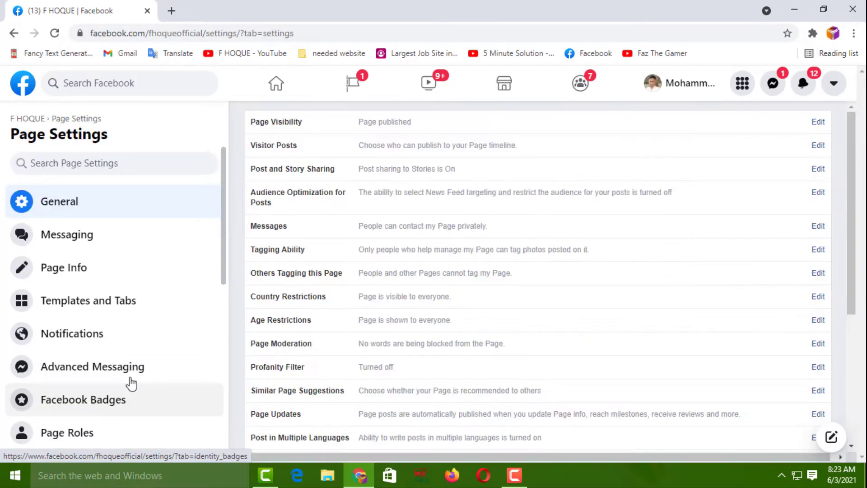
{"action": "left_click", "coordinate": [115, 274]}
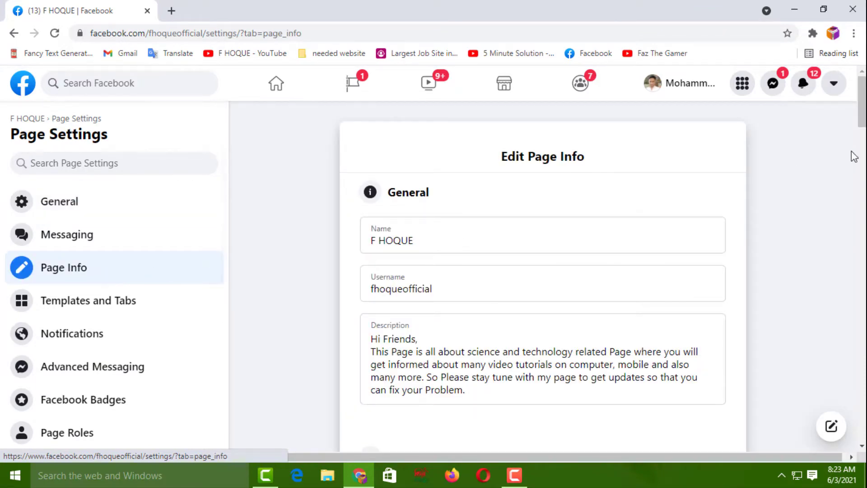
{"action": "left_click_drag", "start_coordinate": [863, 104], "coordinate": [864, 433]}
{"action": "left_click", "coordinate": [369, 335]}
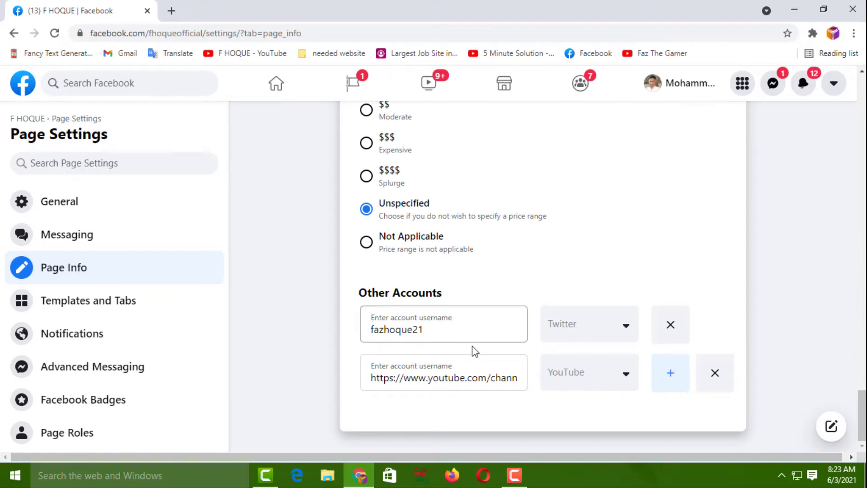
{"action": "left_click", "coordinate": [392, 382]}
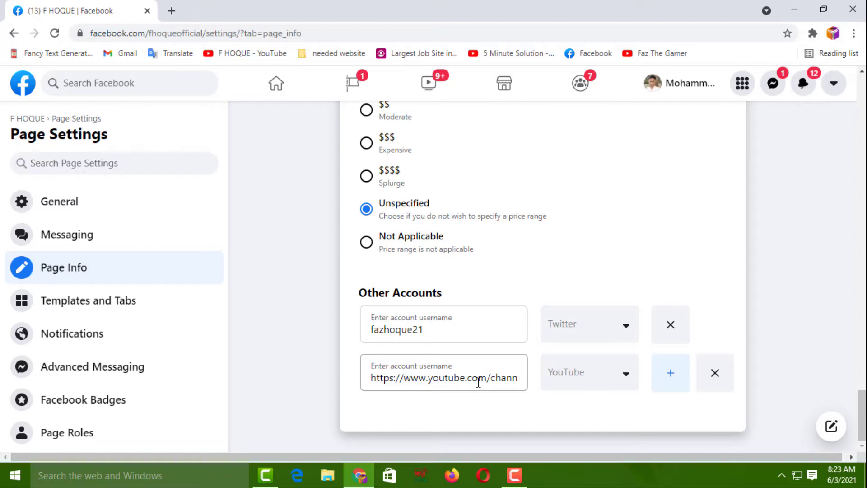
{"action": "left_click", "coordinate": [13, 34]}
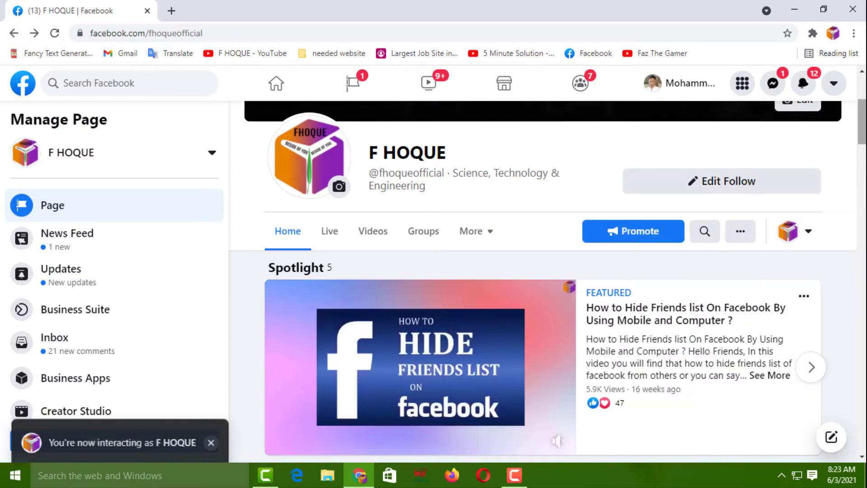
- Open Edit Page Info for F HOQUE on the More section and scroll down to Other Accounts
{"action": "scroll", "coordinate": [795, 162], "scroll_direction": "down", "scroll_amount": 8}
{"action": "scroll", "coordinate": [566, 301], "scroll_direction": "down", "scroll_amount": 15}
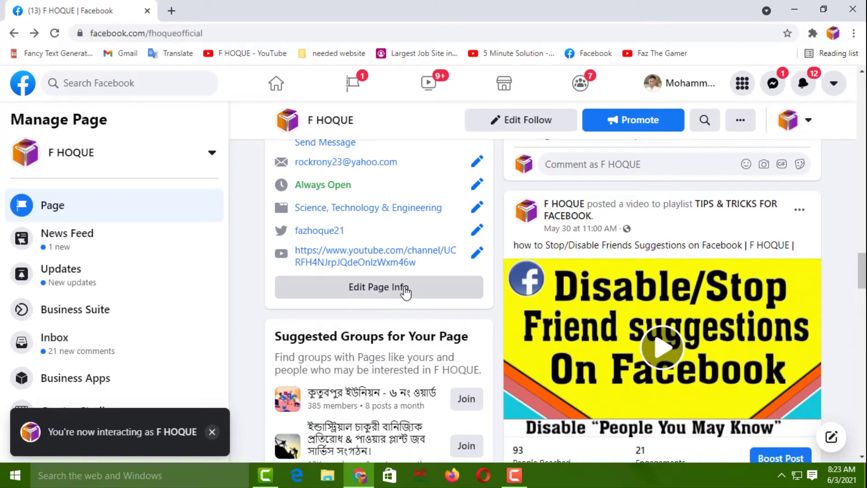
{"action": "left_click", "coordinate": [405, 292]}
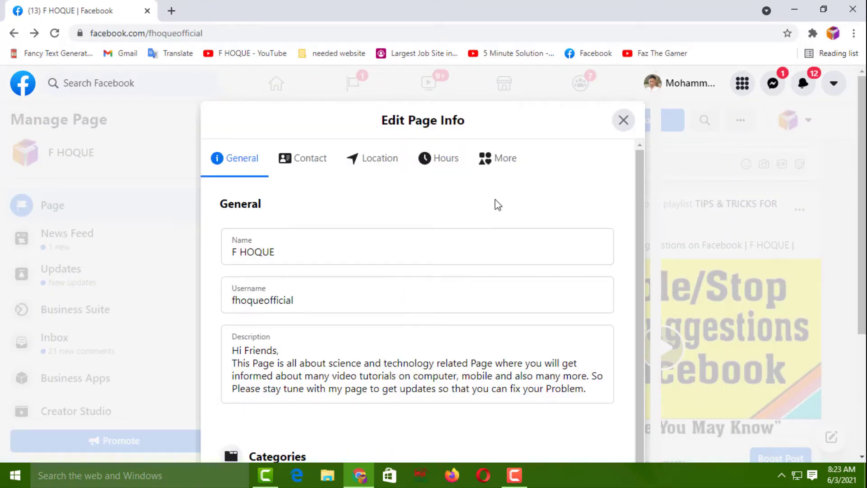
{"action": "left_click", "coordinate": [504, 160]}
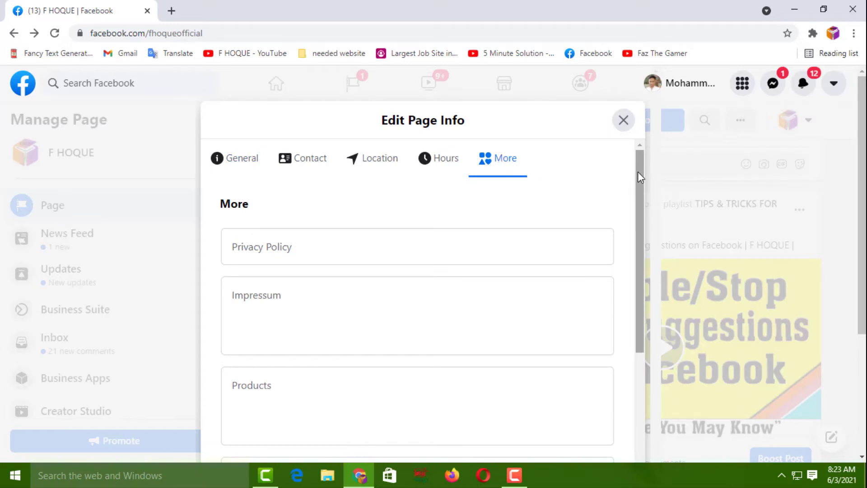
{"action": "left_click_drag", "start_coordinate": [639, 178], "coordinate": [626, 429]}
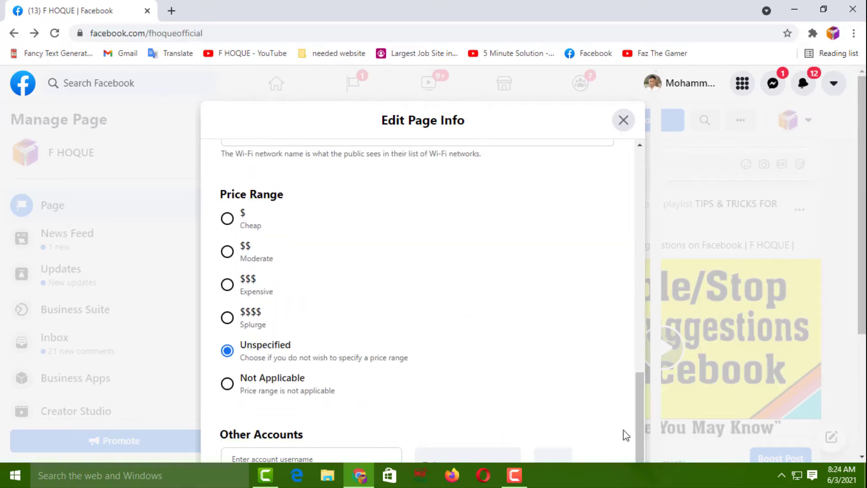
{"action": "scroll", "coordinate": [423, 244], "scroll_direction": "down", "scroll_amount": 4}
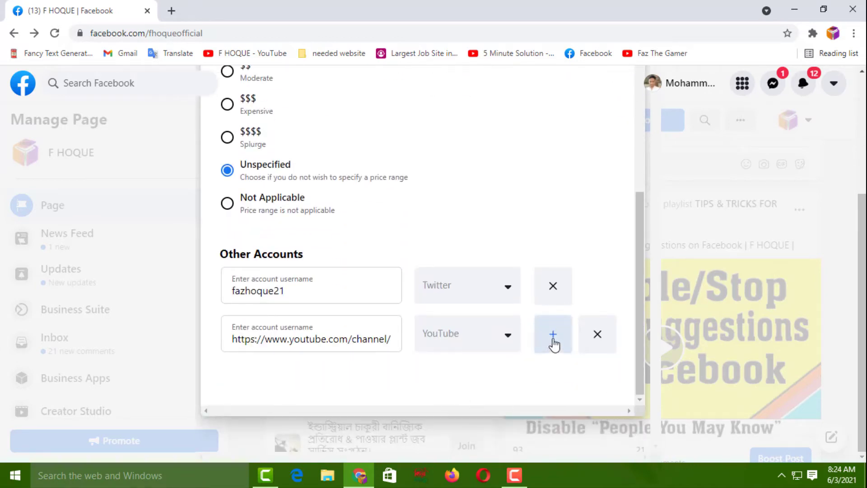
- Add a third Other Accounts row with Instagram as its platform, ready for the username
{"action": "left_click", "coordinate": [553, 335]}
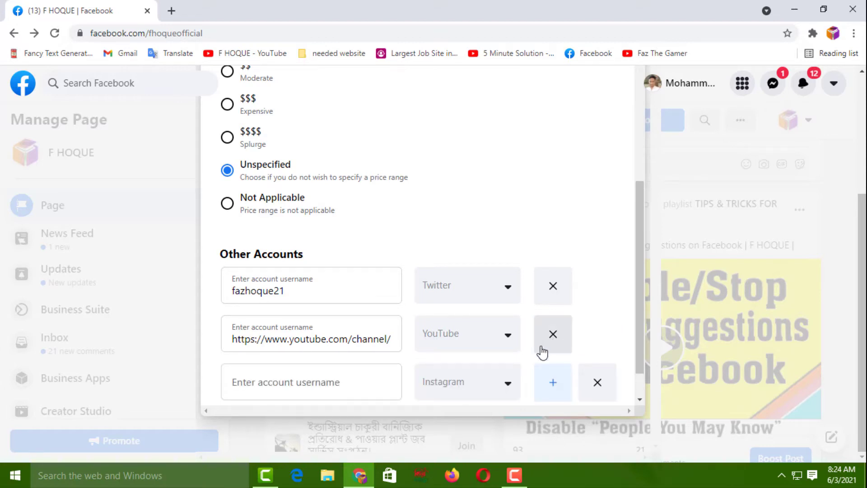
{"action": "left_click", "coordinate": [509, 387]}
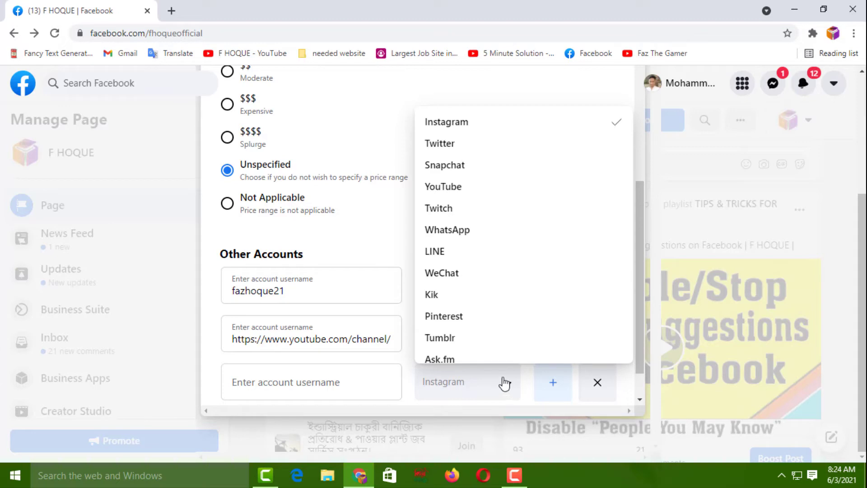
{"action": "left_click", "coordinate": [471, 128]}
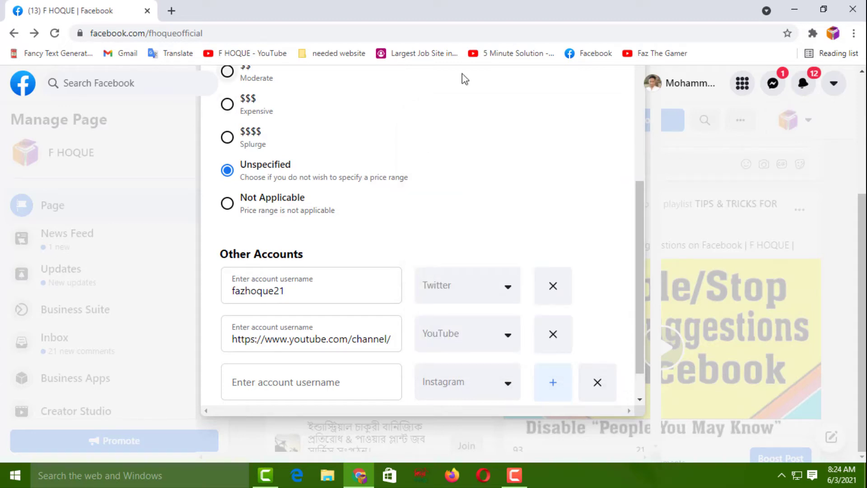
{"action": "left_click", "coordinate": [284, 391]}
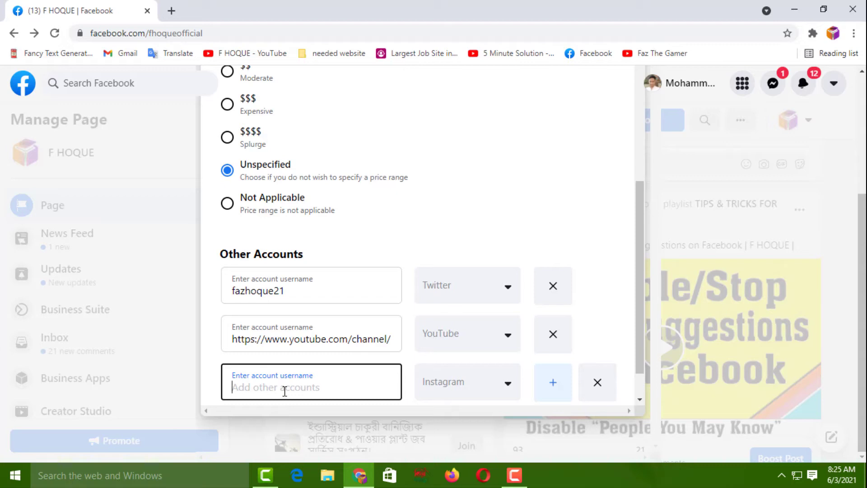
- Load instagram.com in a new browser tab
{"action": "left_click", "coordinate": [172, 11]}
{"action": "type", "text": "I"}
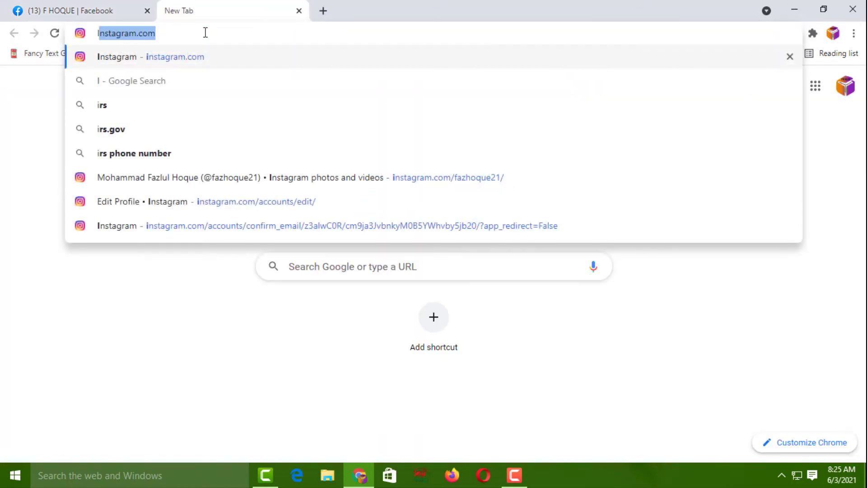
{"action": "key", "text": "Right"}
{"action": "key", "text": "Return"}
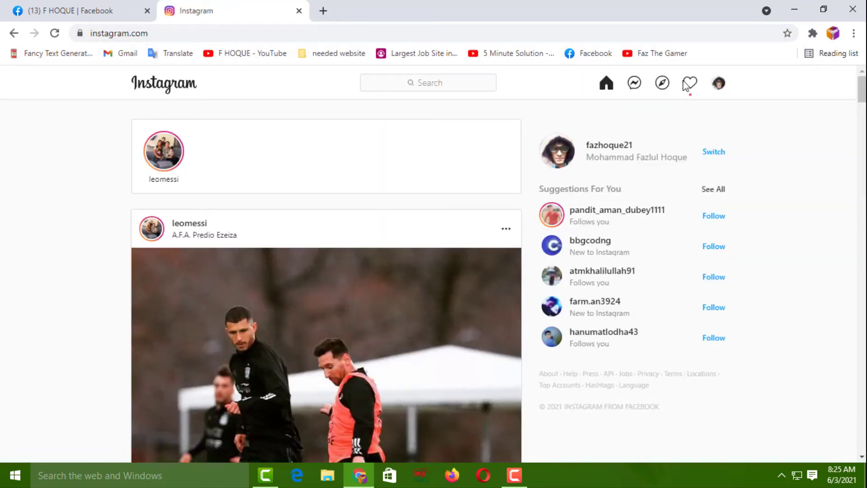
- Copy the Instagram profile's web address and return to the Facebook tab
{"action": "left_click", "coordinate": [718, 85]}
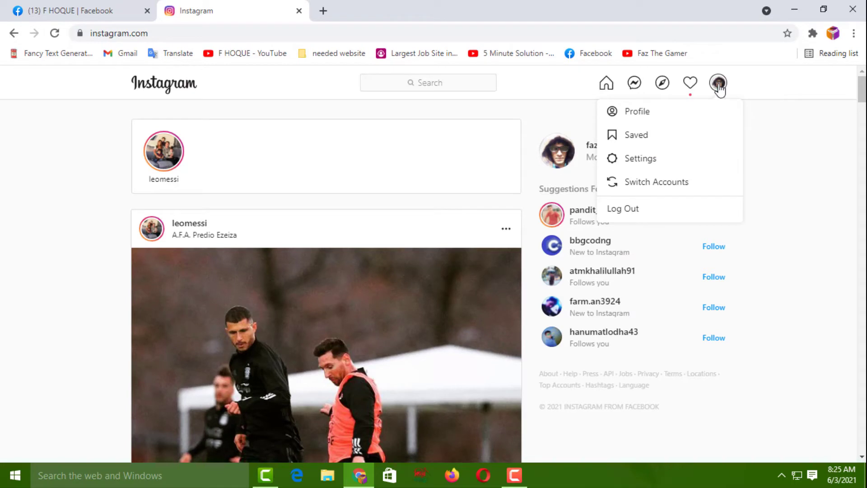
{"action": "left_click", "coordinate": [644, 113]}
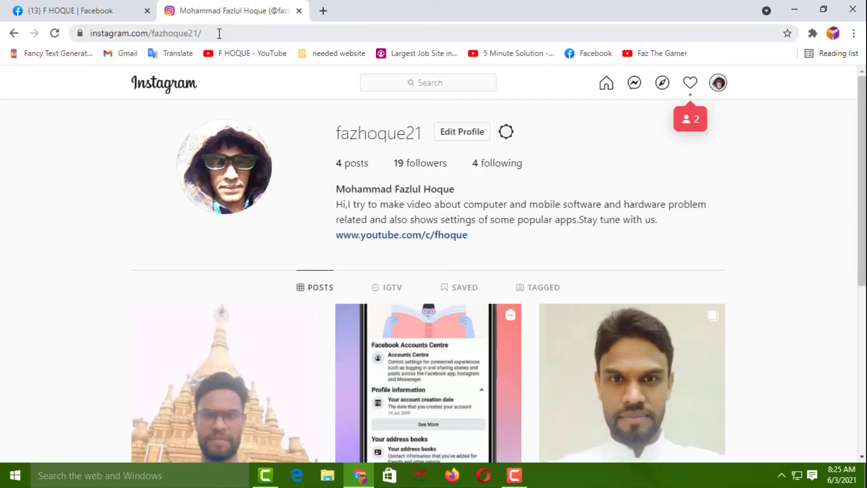
{"action": "left_click", "coordinate": [219, 34]}
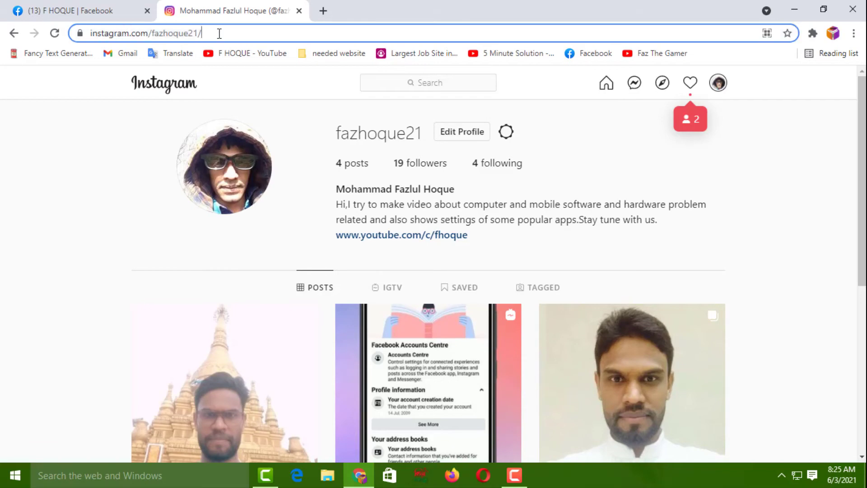
{"action": "right_click", "coordinate": [176, 34]}
{"action": "left_click", "coordinate": [213, 85]}
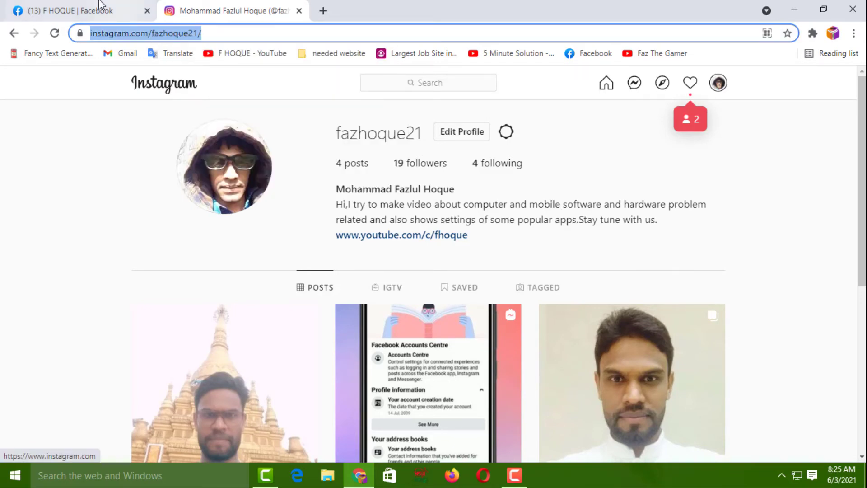
{"action": "left_click", "coordinate": [86, 7]}
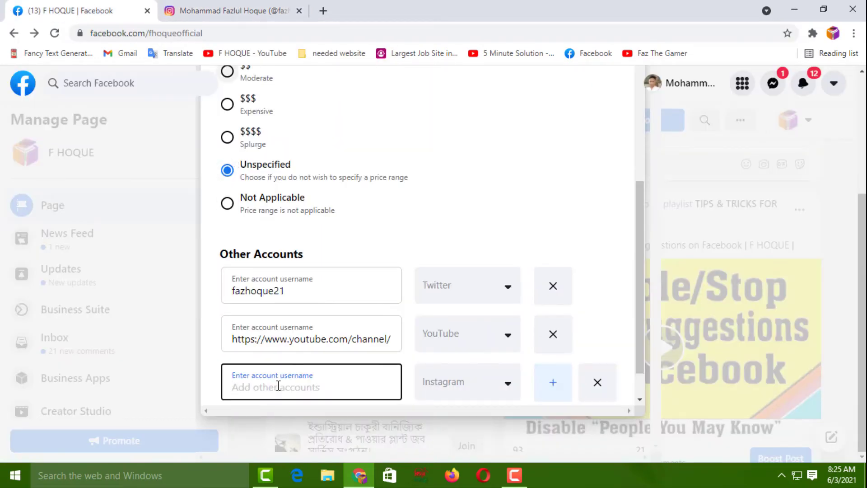
- Paste the Instagram profile address, trim it to the username, and save with price range Not Applicable
{"action": "right_click", "coordinate": [278, 386]}
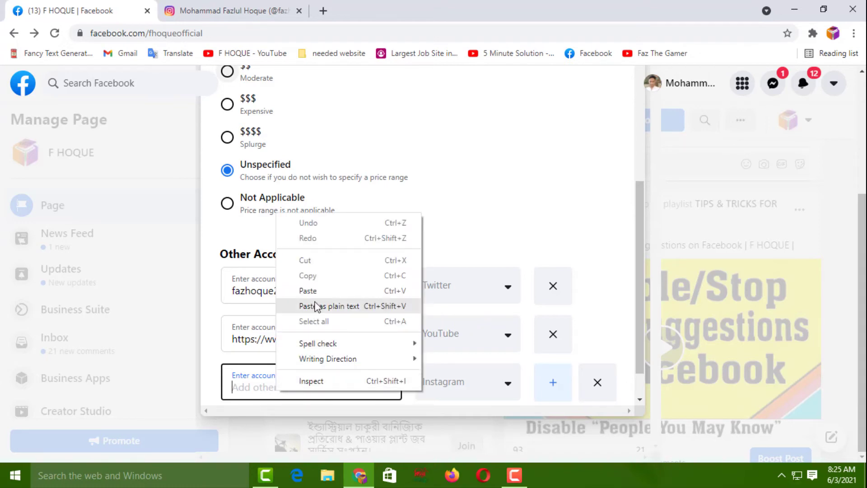
{"action": "left_click", "coordinate": [317, 302]}
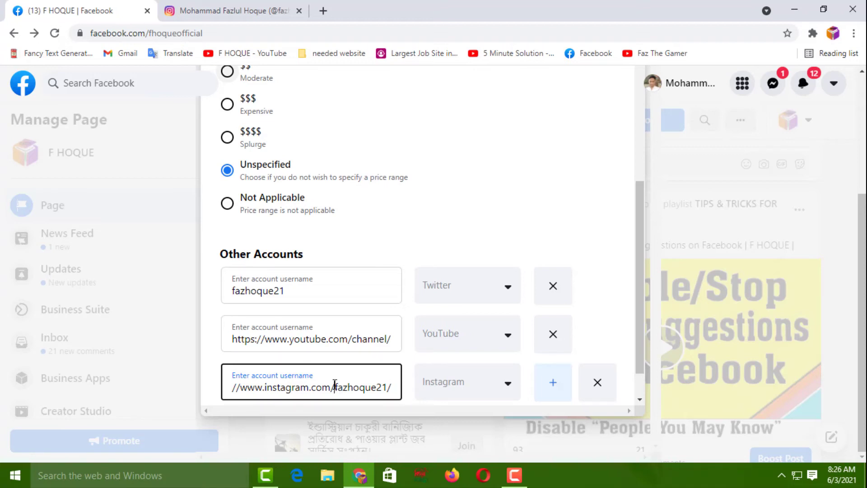
{"action": "left_click", "coordinate": [335, 384]}
{"action": "key", "text": "BackSpace"}
{"action": "key", "text": "BackSpace"}
{"action": "key", "text": "BackSpace"}
{"action": "key", "text": "BackSpace"}
{"action": "key", "text": "BackSpace"}
{"action": "key", "text": "BackSpace"}
{"action": "key", "text": "BackSpace"}
{"action": "key", "text": "BackSpace"}
{"action": "key", "text": "BackSpace"}
{"action": "key", "text": "BackSpace"}
{"action": "key", "text": "BackSpace"}
{"action": "key", "text": "BackSpace"}
{"action": "key", "text": "BackSpace"}
{"action": "key", "text": "BackSpace"}
{"action": "key", "text": "BackSpace"}
{"action": "key", "text": "BackSpace"}
{"action": "key", "text": "BackSpace"}
{"action": "key", "text": "BackSpace"}
{"action": "key", "text": "BackSpace"}
{"action": "key", "text": "BackSpace"}
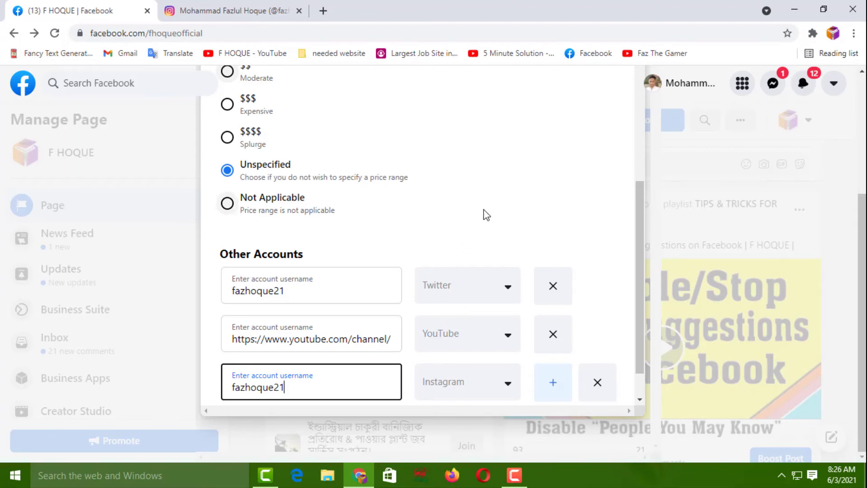
{"action": "left_click", "coordinate": [505, 216]}
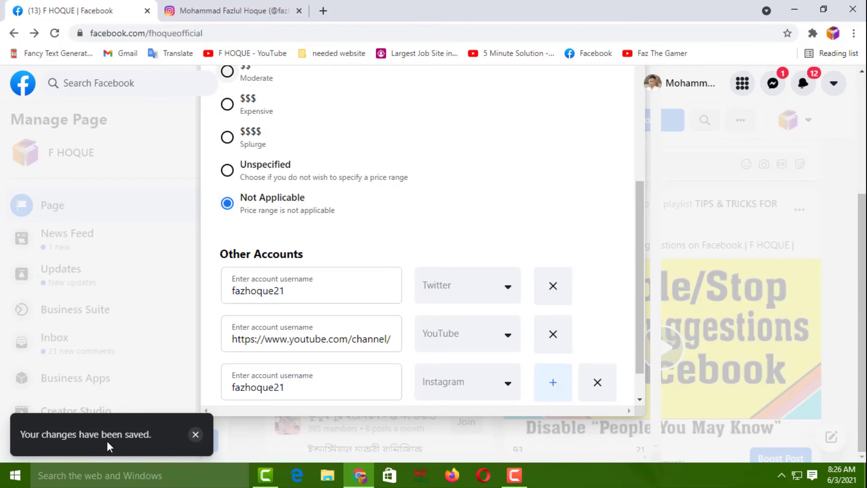
- Close Edit Page Info, reload the page, and check that About lists Instagram beside Twitter and YouTube
{"action": "scroll", "coordinate": [596, 314], "scroll_direction": "down", "scroll_amount": 5}
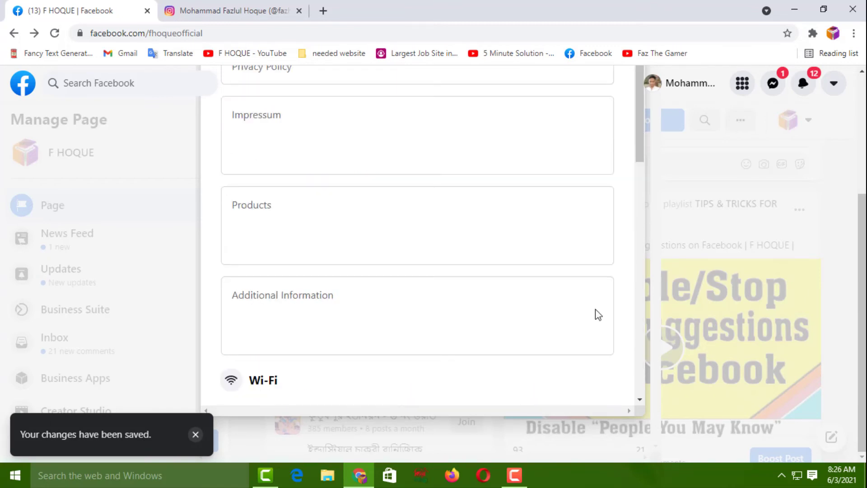
{"action": "scroll", "coordinate": [844, 289], "scroll_direction": "up", "scroll_amount": 3}
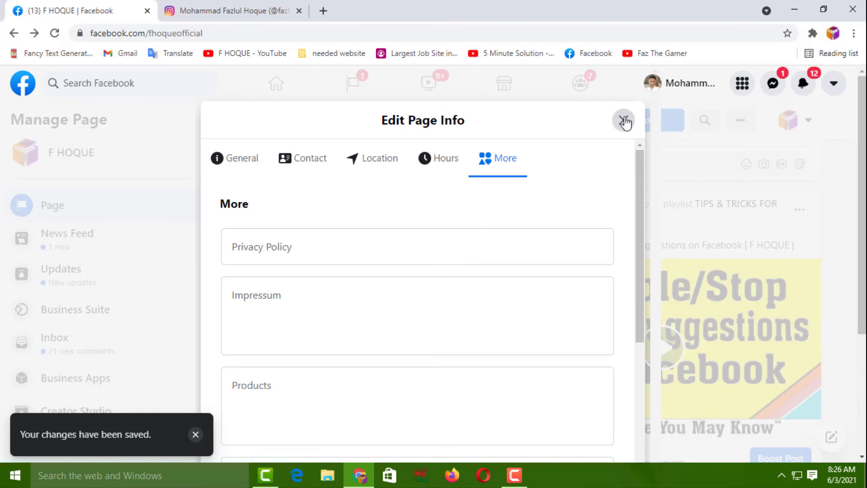
{"action": "left_click", "coordinate": [624, 125]}
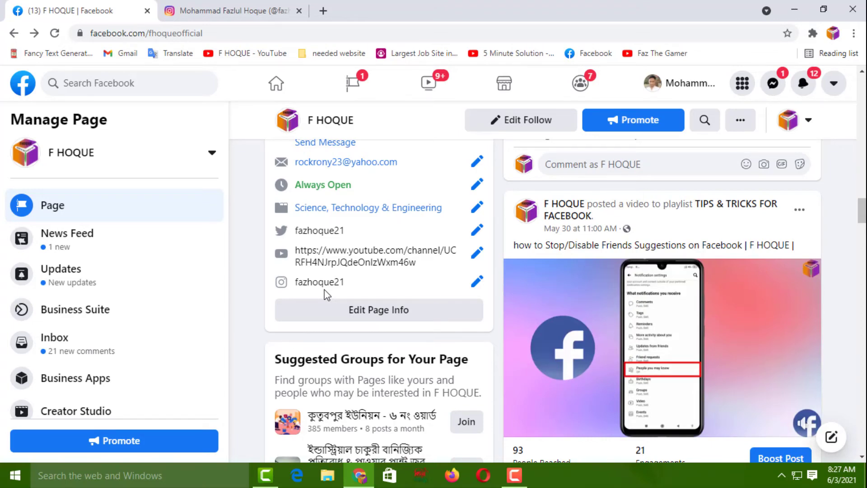
{"action": "left_click", "coordinate": [55, 33]}
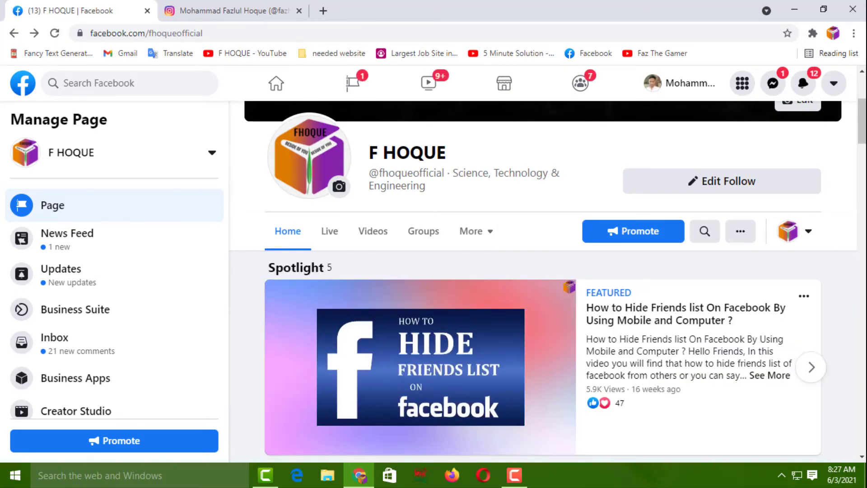
{"action": "scroll", "coordinate": [542, 280], "scroll_direction": "down", "scroll_amount": 15}
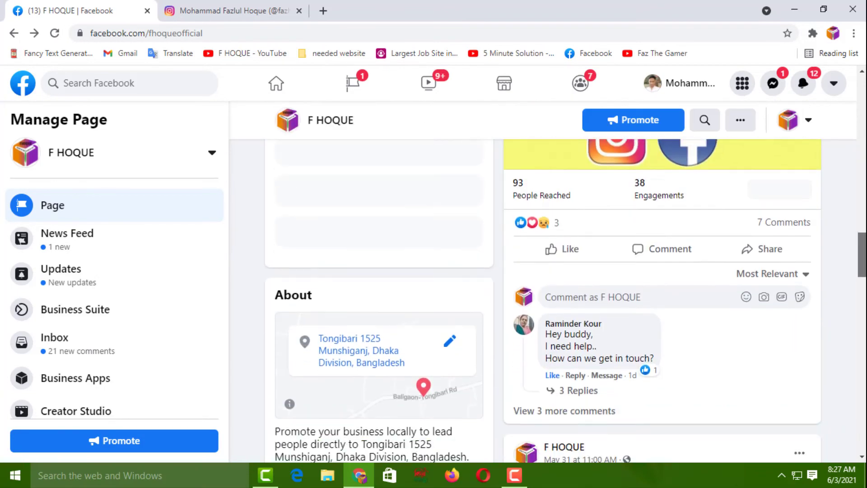
{"action": "scroll", "coordinate": [542, 298], "scroll_direction": "down", "scroll_amount": 15}
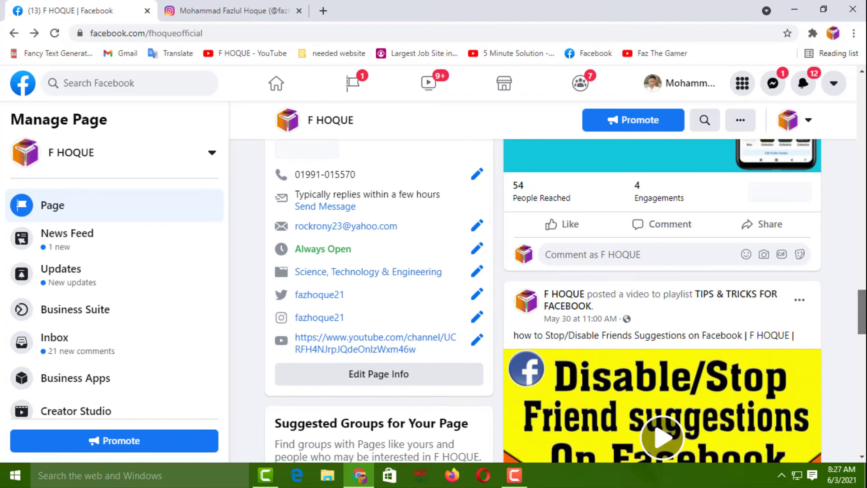